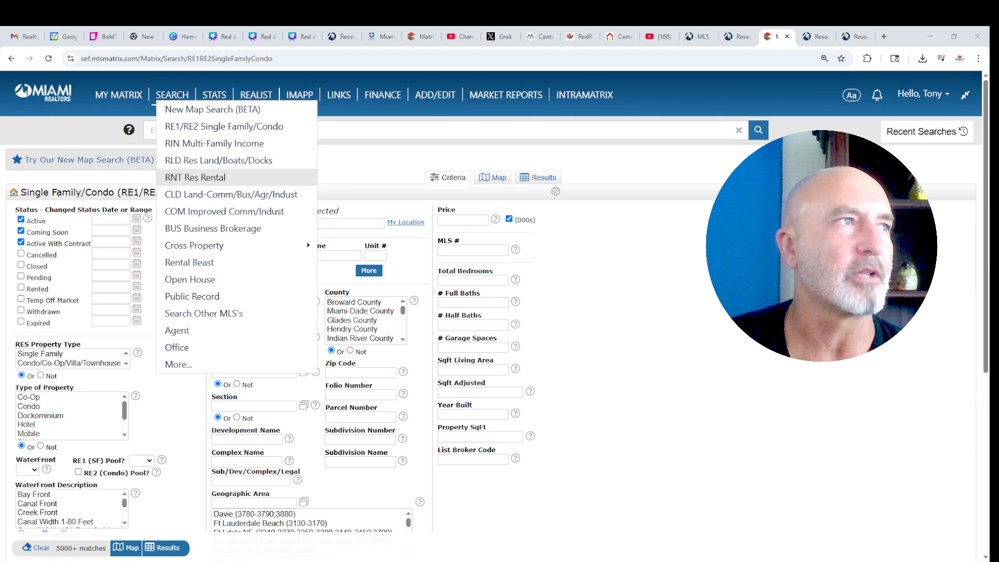
- Start an RNT Res Rental search and view its matches on the map of Miami
left_click(213, 177)
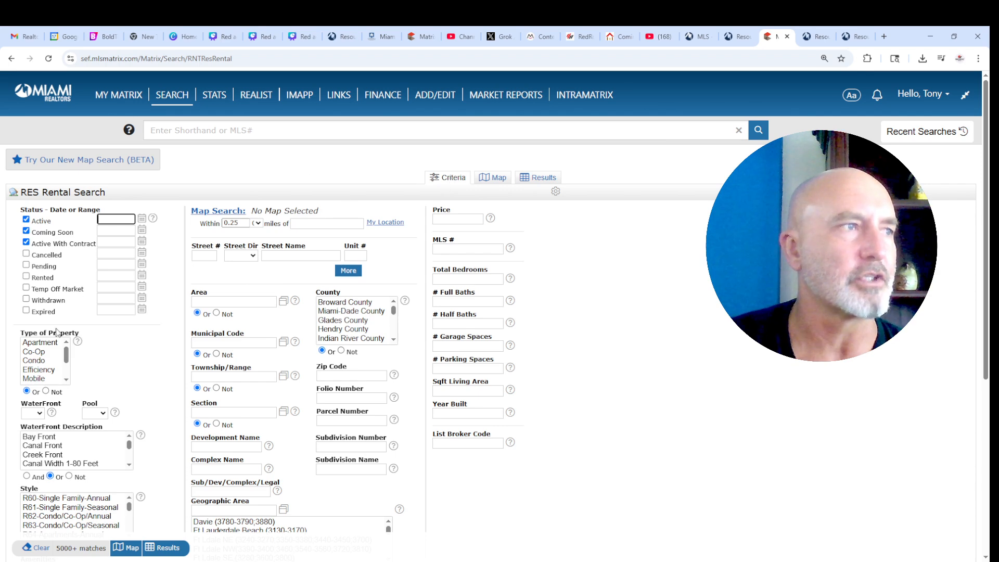
left_click(498, 178)
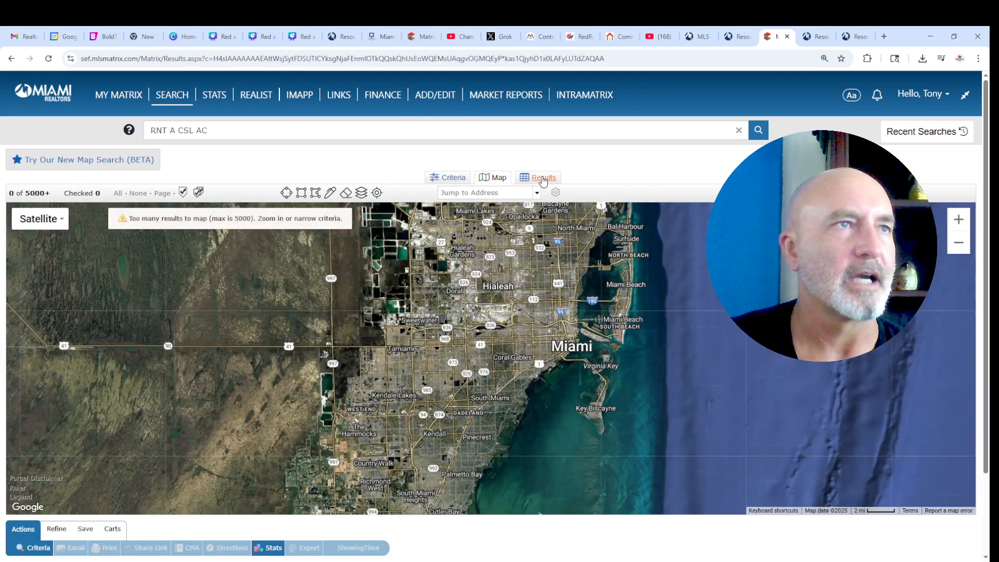
left_click(543, 179)
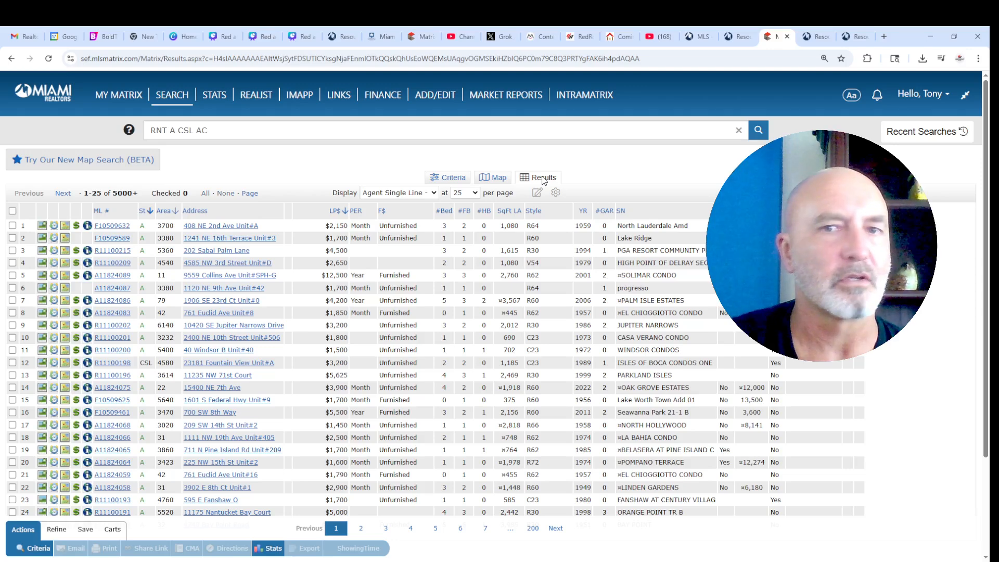
left_click(452, 180)
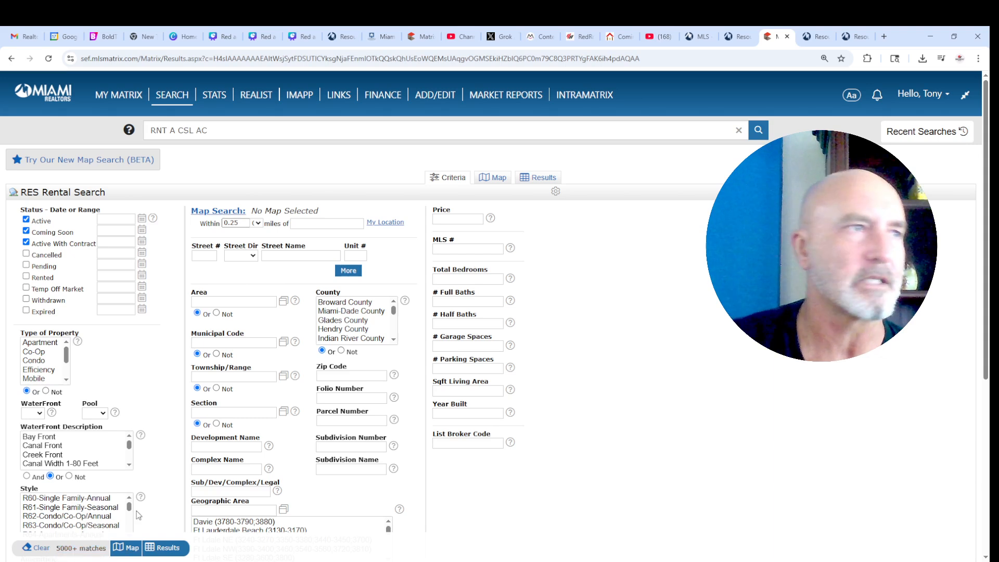
left_click(201, 256)
type("5055")
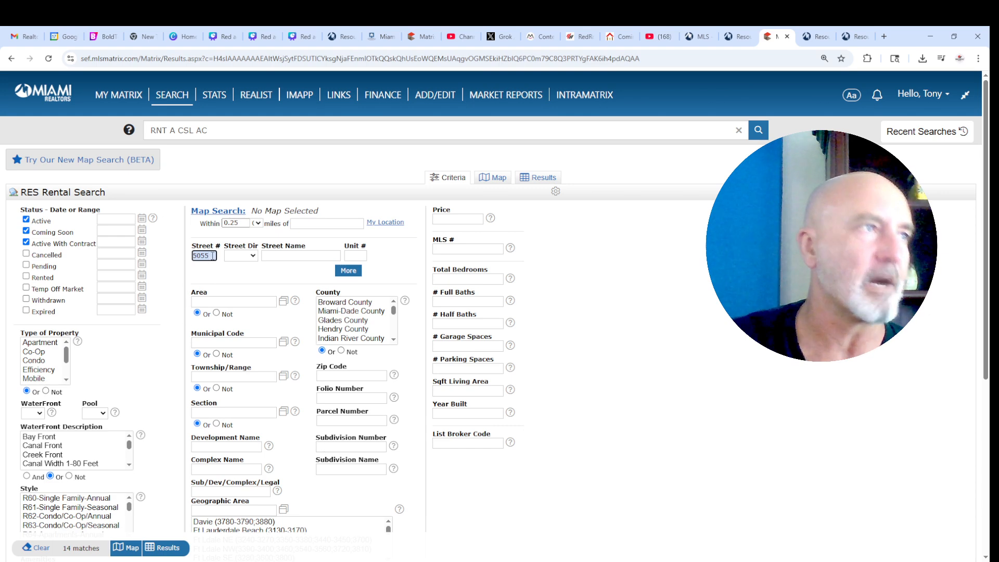
left_click_drag(212, 255, 193, 259)
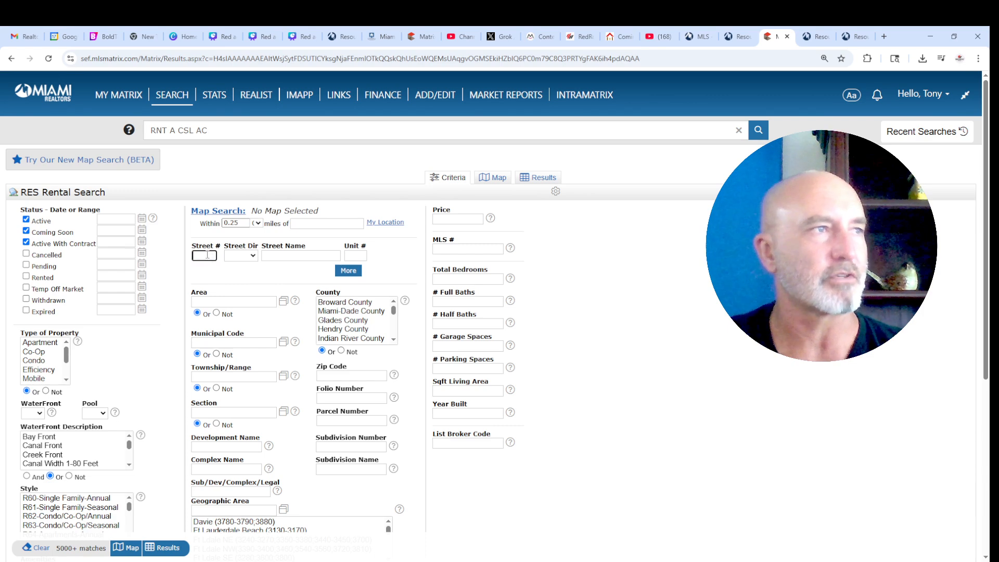
type("5055")
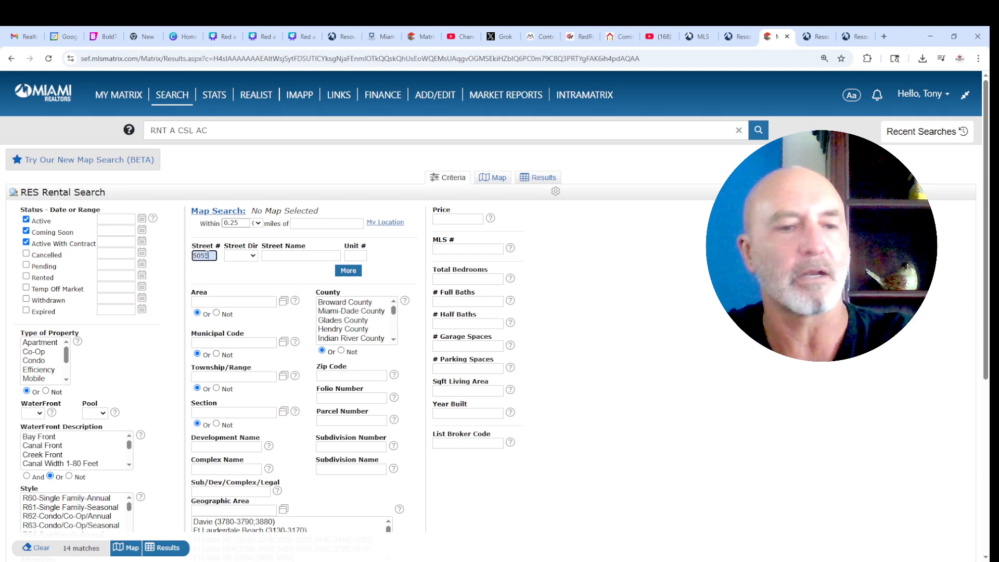
key("Tab")
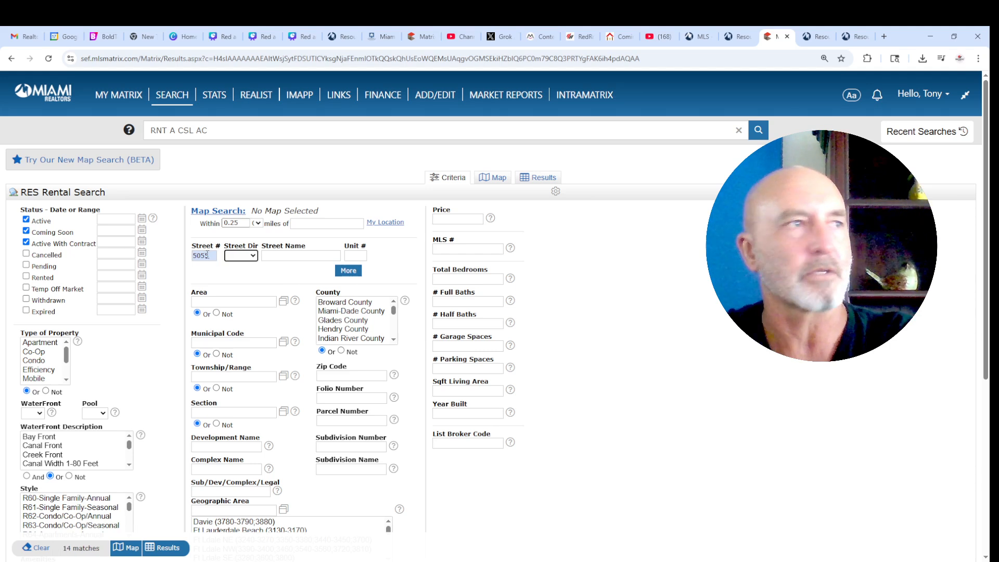
key("Tab")
type("c")
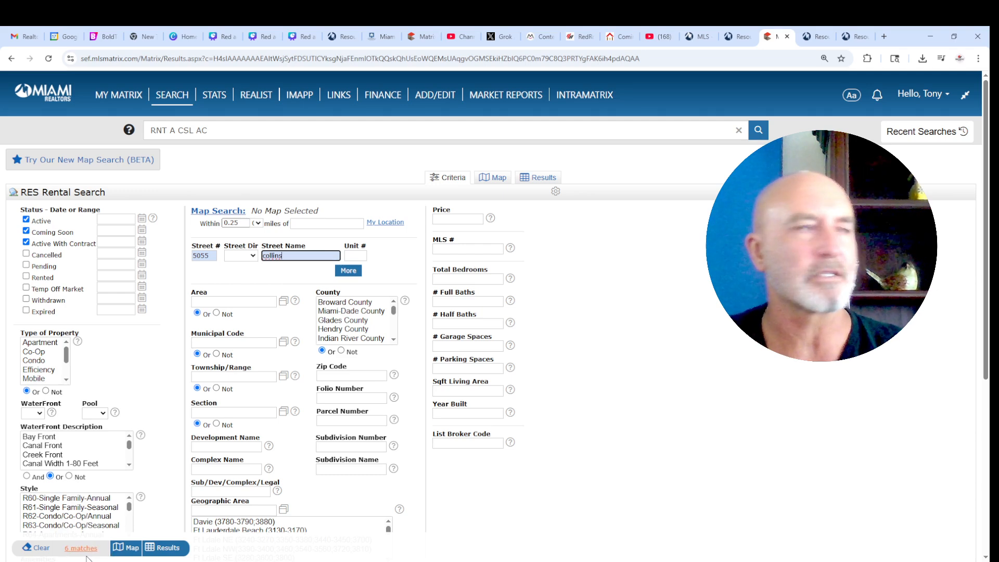
left_click(168, 549)
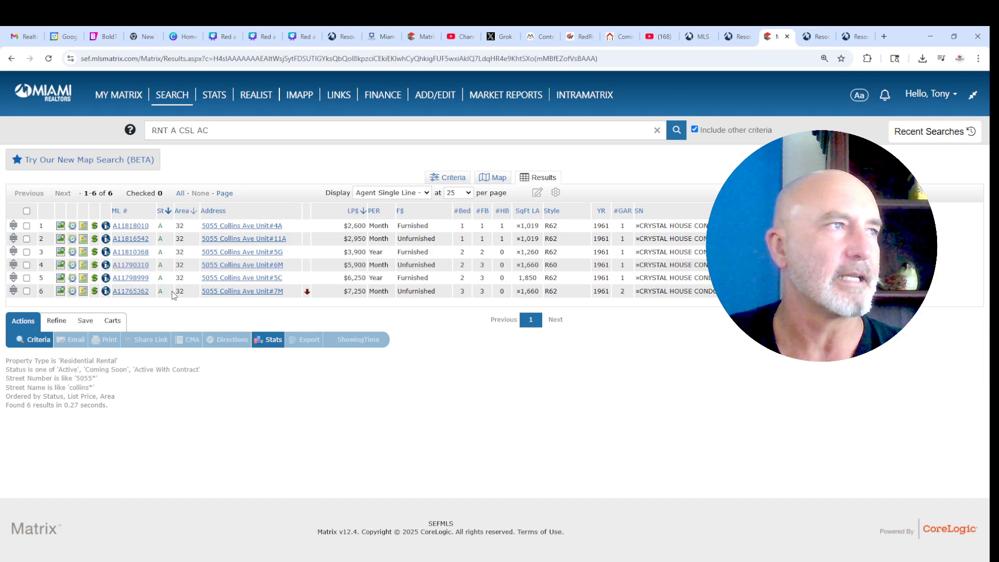
left_click(449, 178)
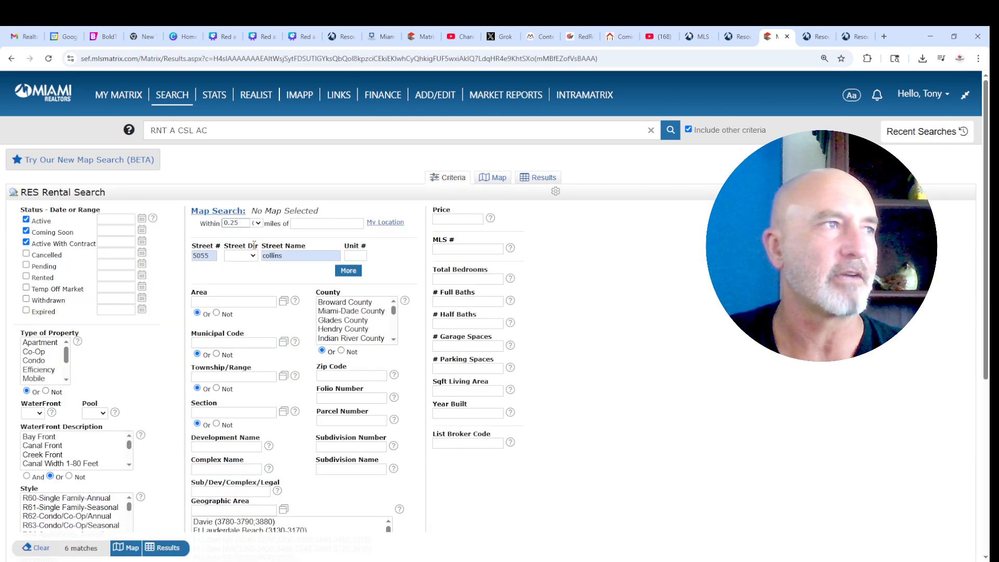
double_click(210, 256)
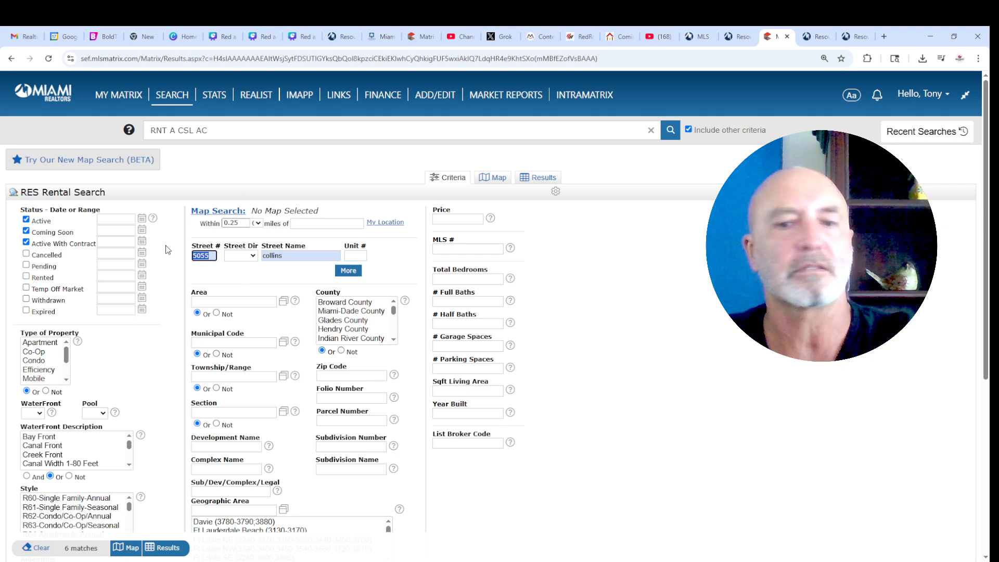
key("BackSpace")
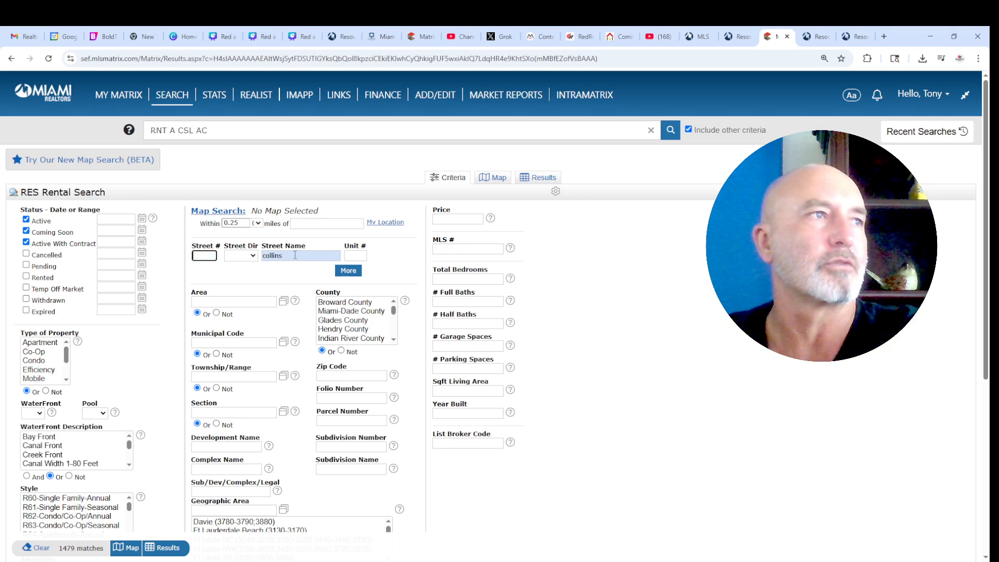
key("Tab")
key("Tab")
key("BackSpace")
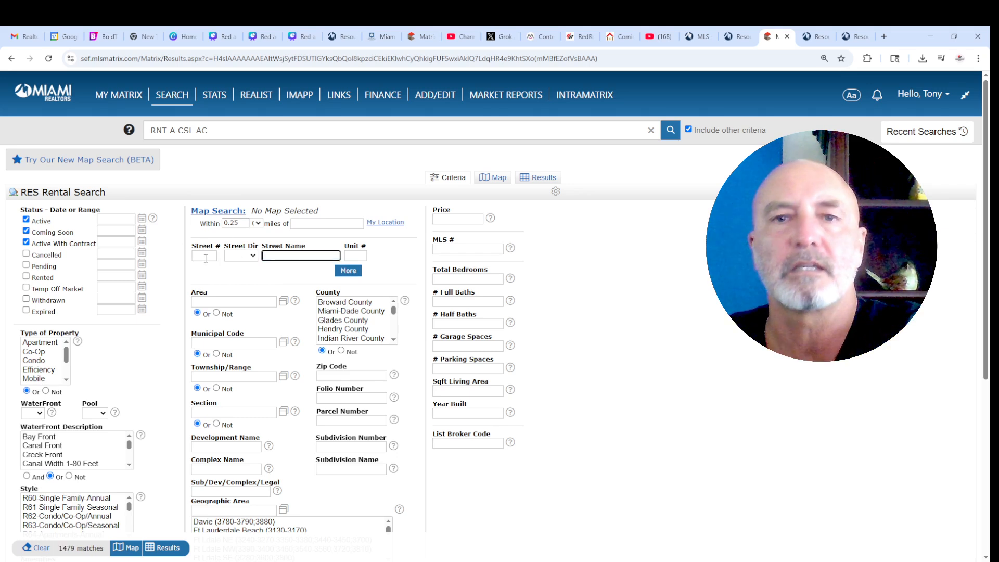
- Set the price limit to 3500, full baths to 2 and total bedrooms to 2
left_click(451, 221)
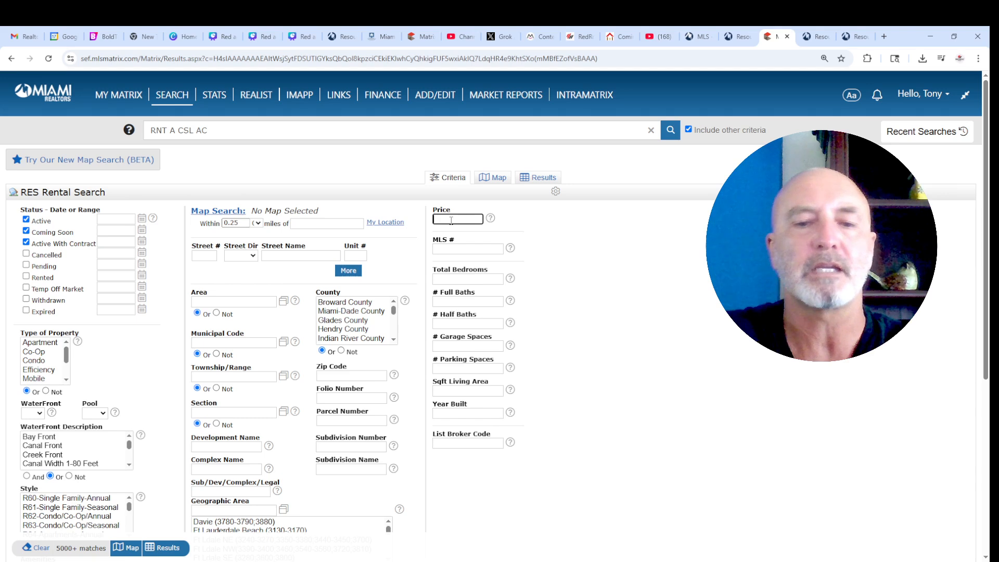
type("35")
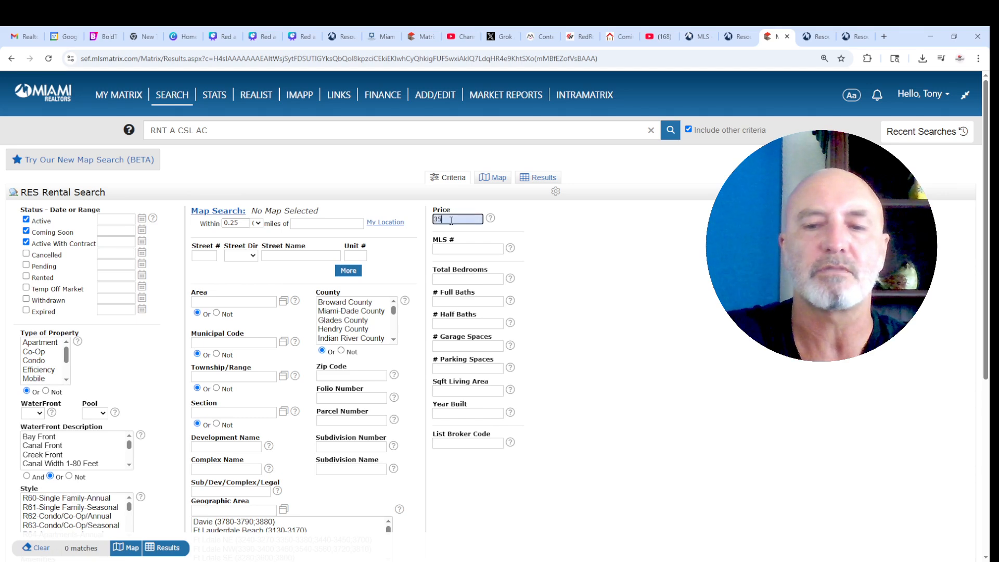
type("00-")
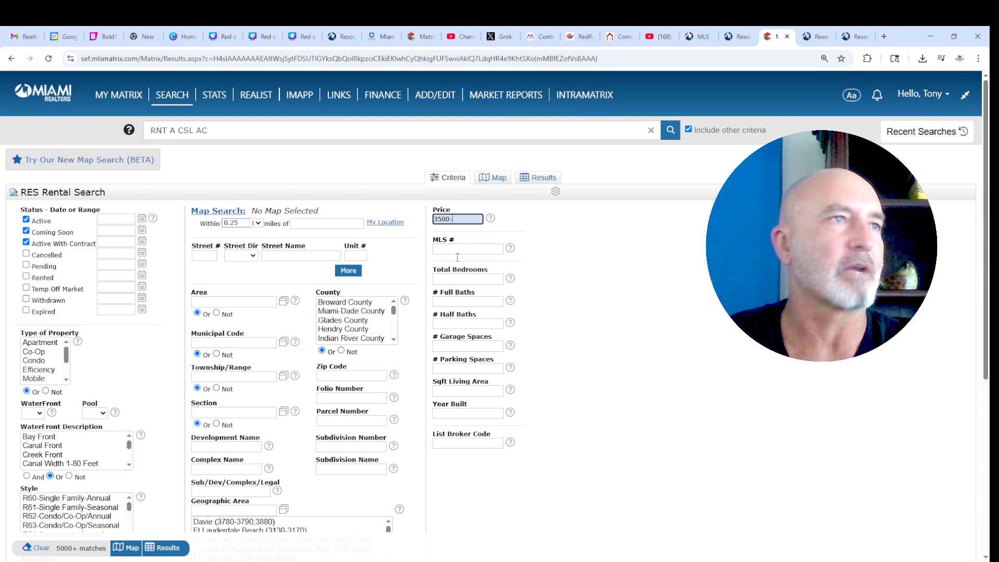
left_click(446, 302)
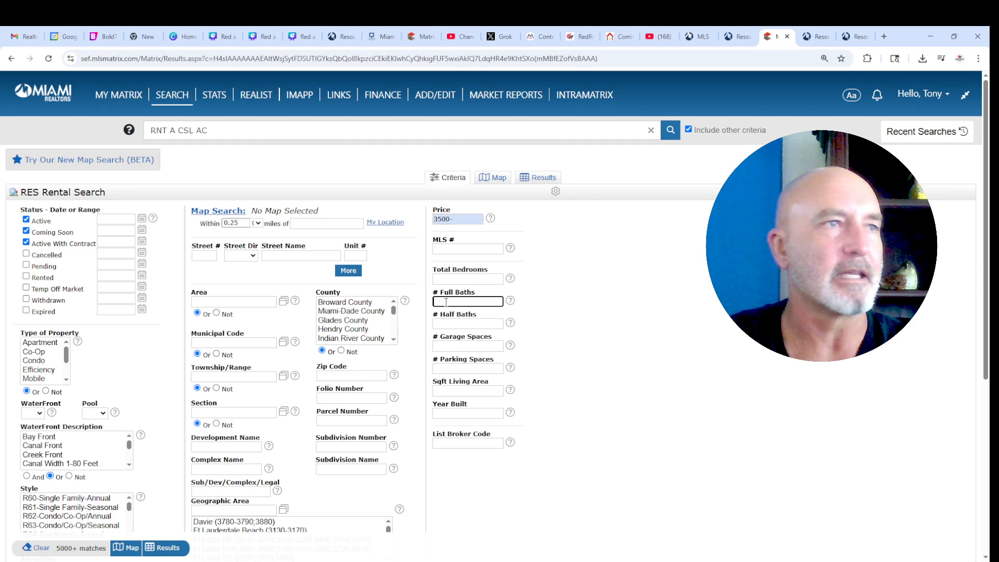
type("2")
left_click(446, 276)
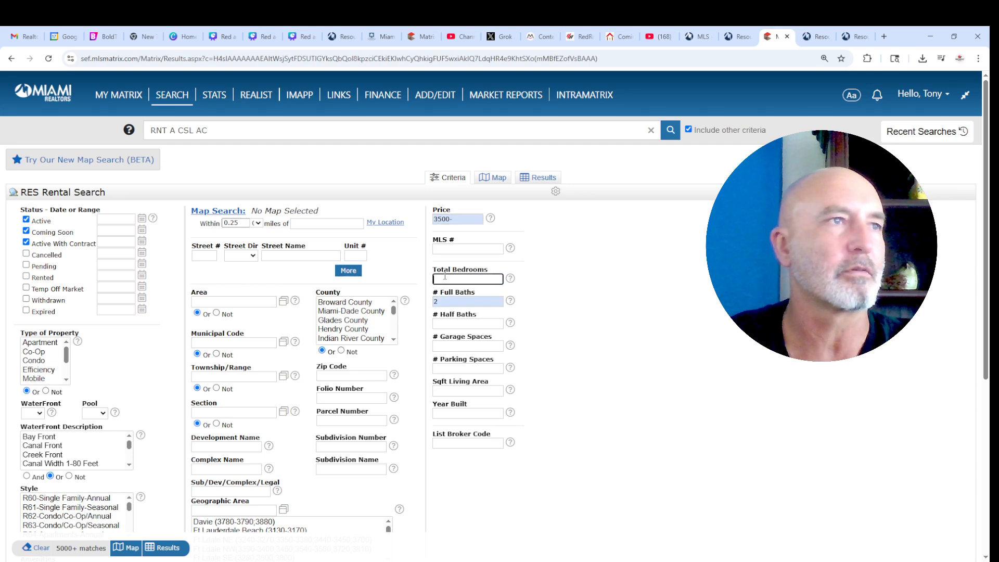
type("2")
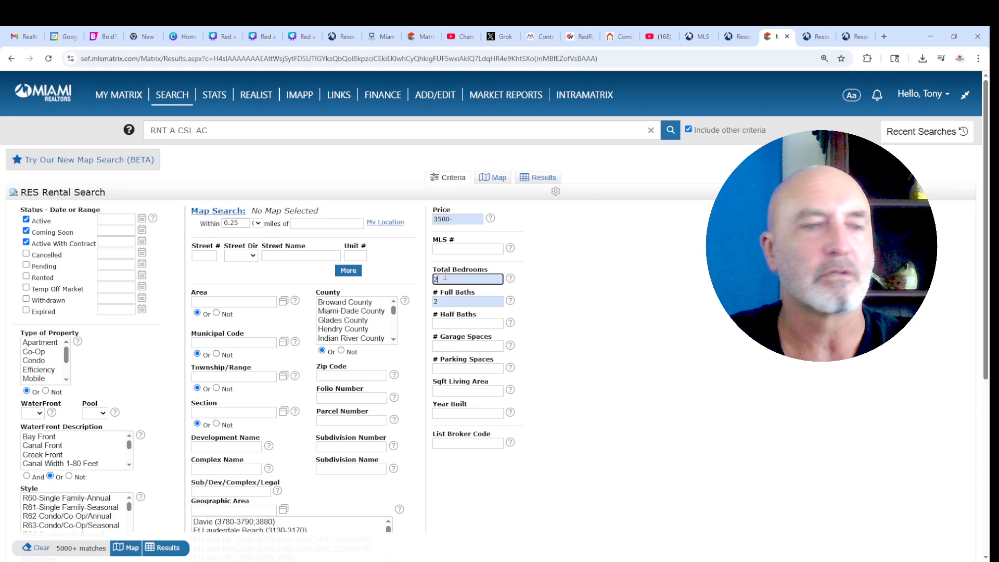
- Require a living area of 1000+ sq ft and zip code 33141
left_click(469, 390)
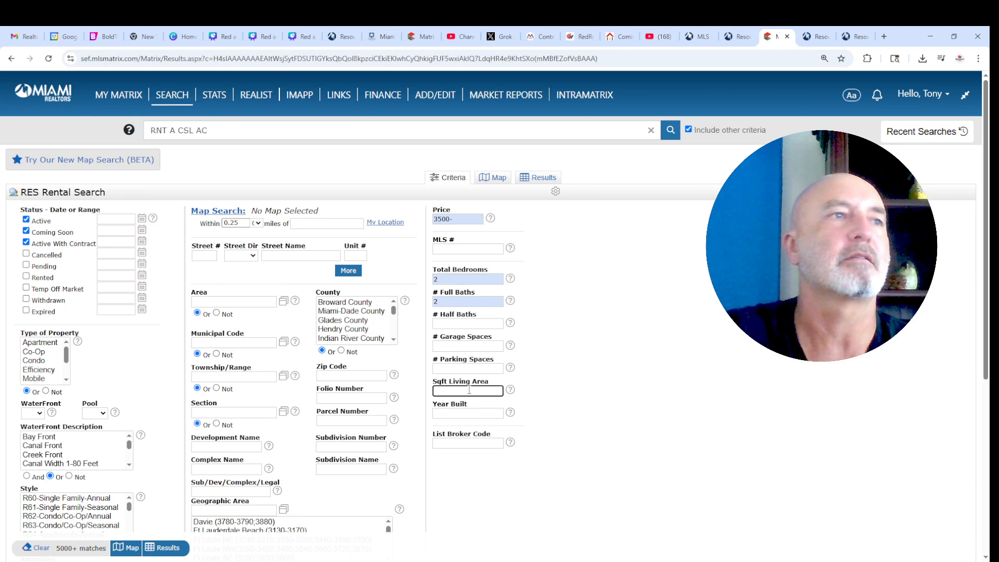
type("1000+")
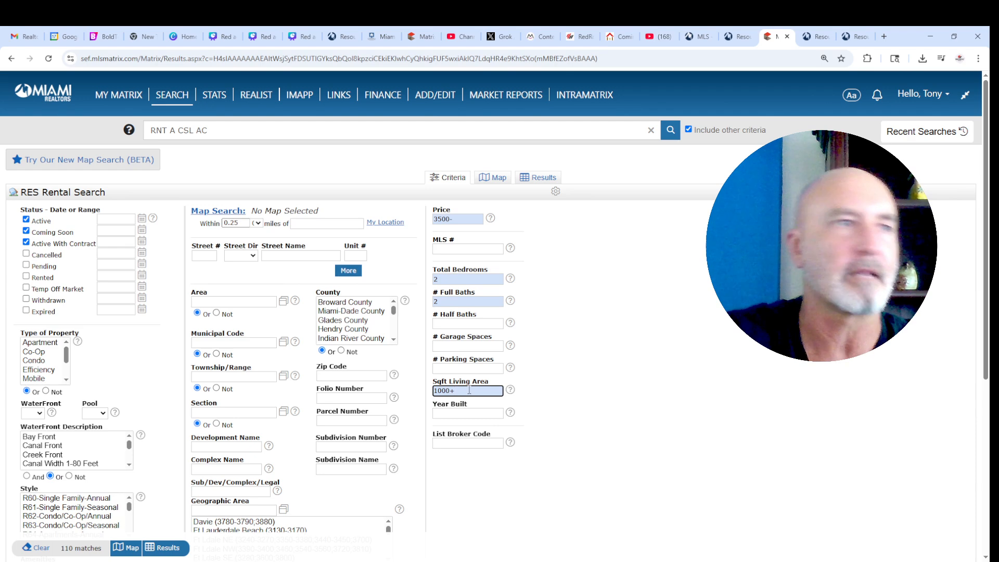
left_click(332, 376)
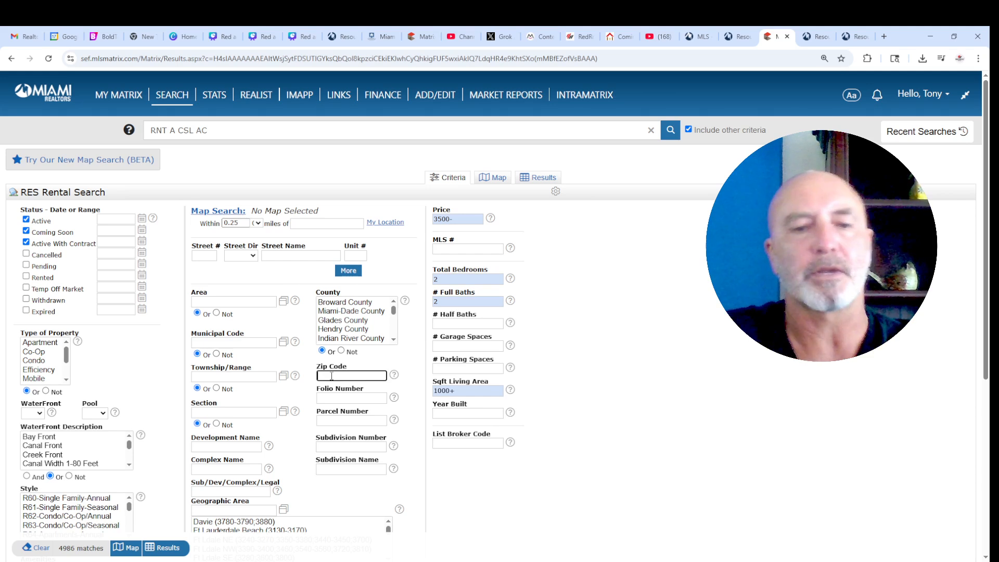
type("33141")
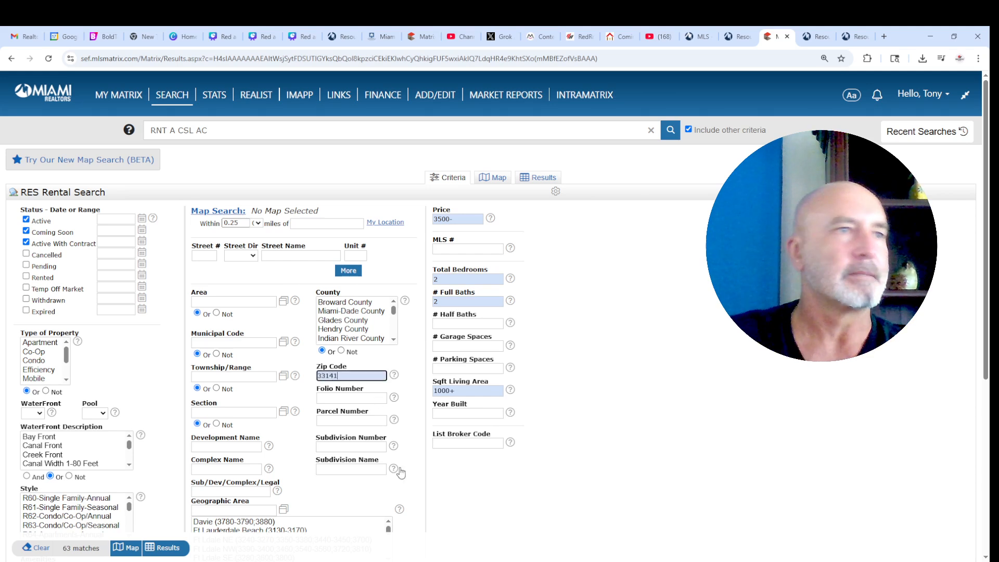
scroll(449, 490, "down", 2)
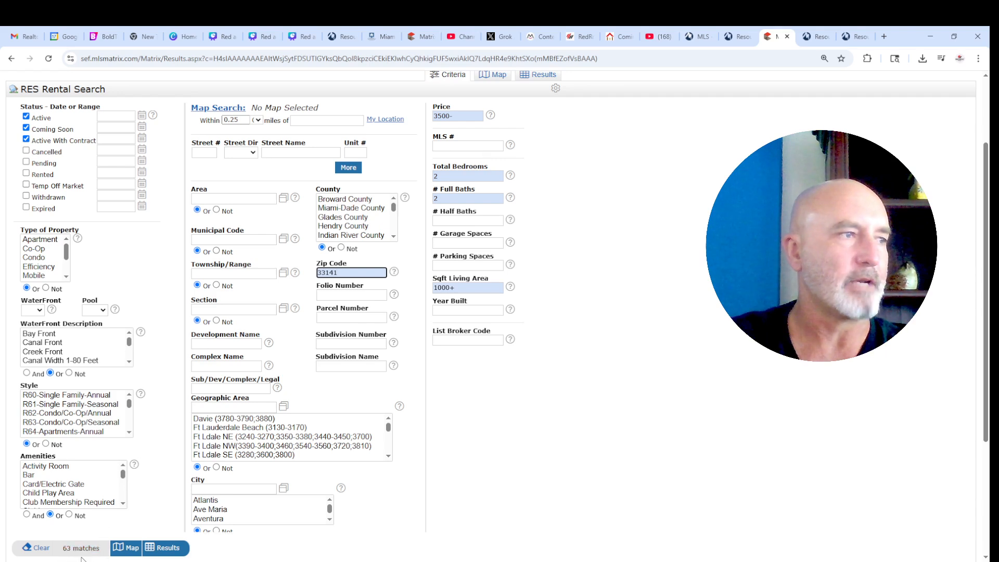
left_click(164, 547)
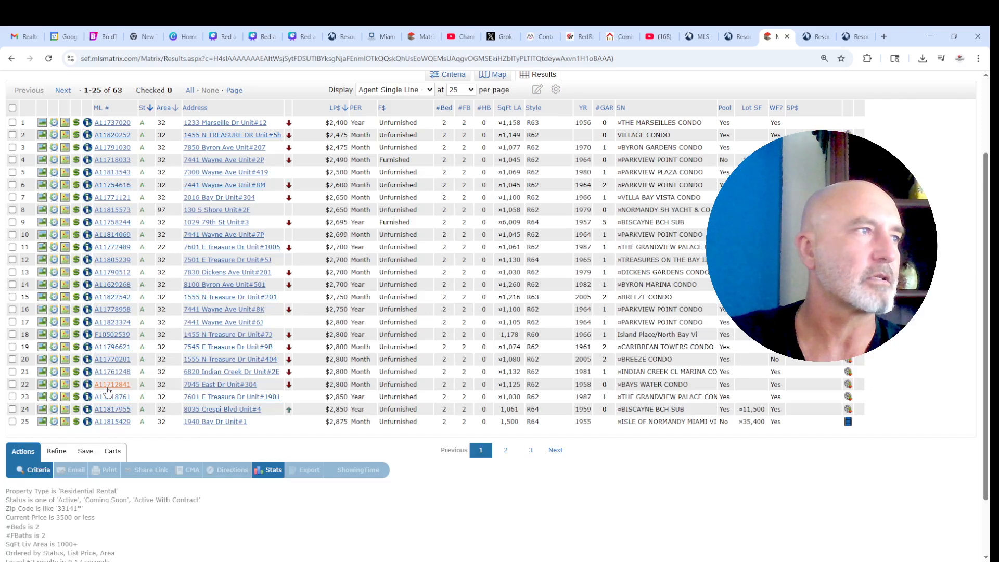
scroll(229, 255, "up", 2)
scroll(241, 197, "down", 3)
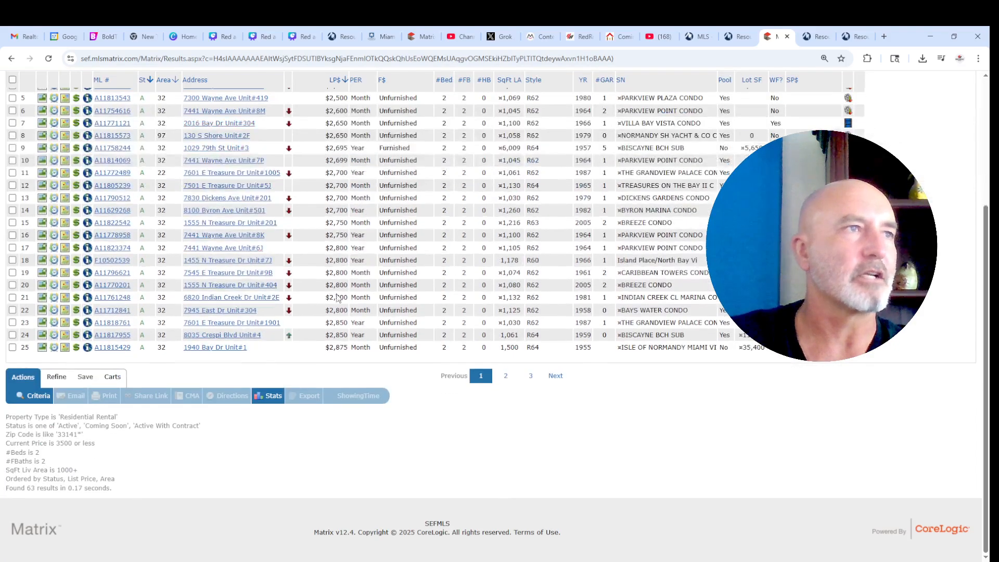
scroll(200, 328, "up", 3)
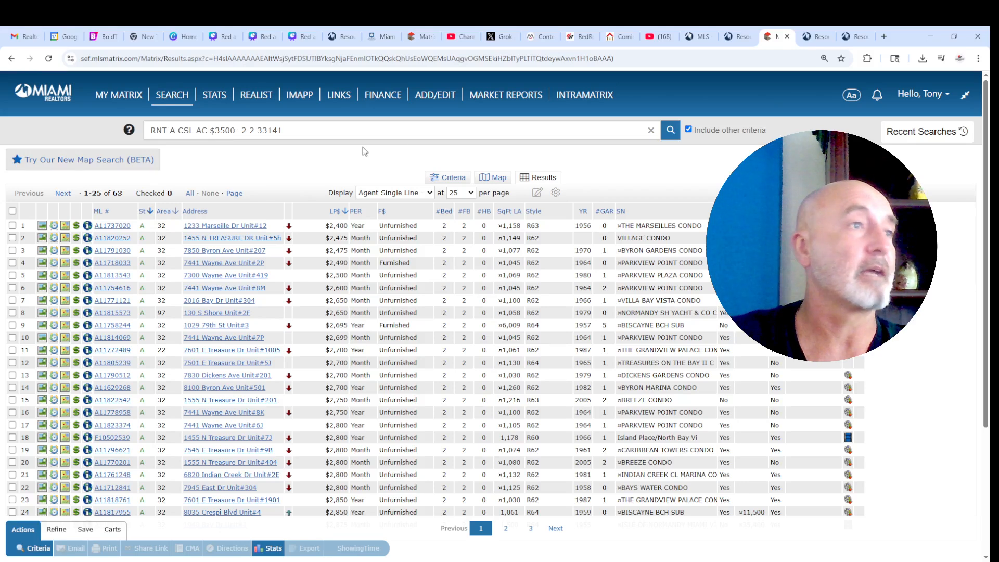
mouse_move(172, 96)
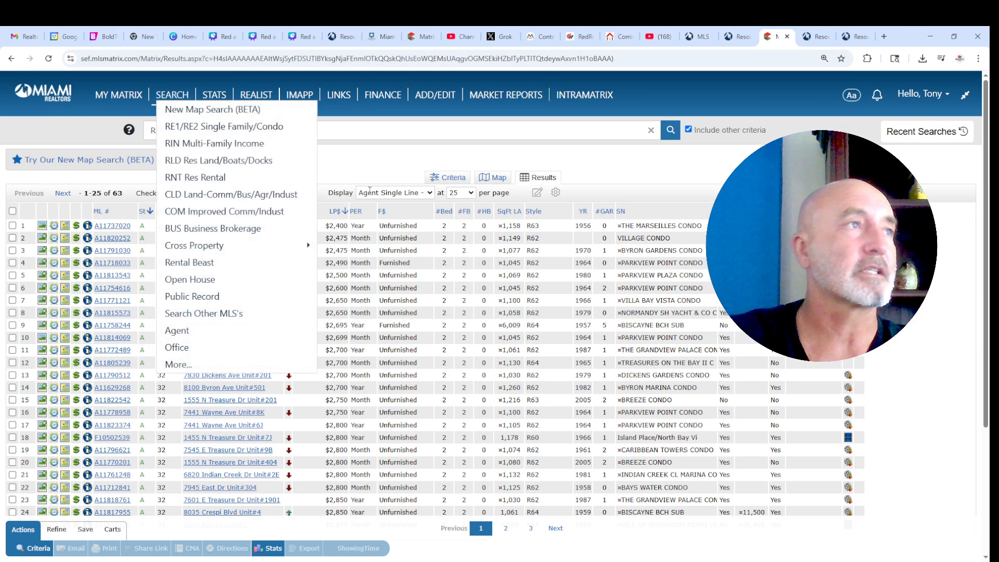
left_click(452, 180)
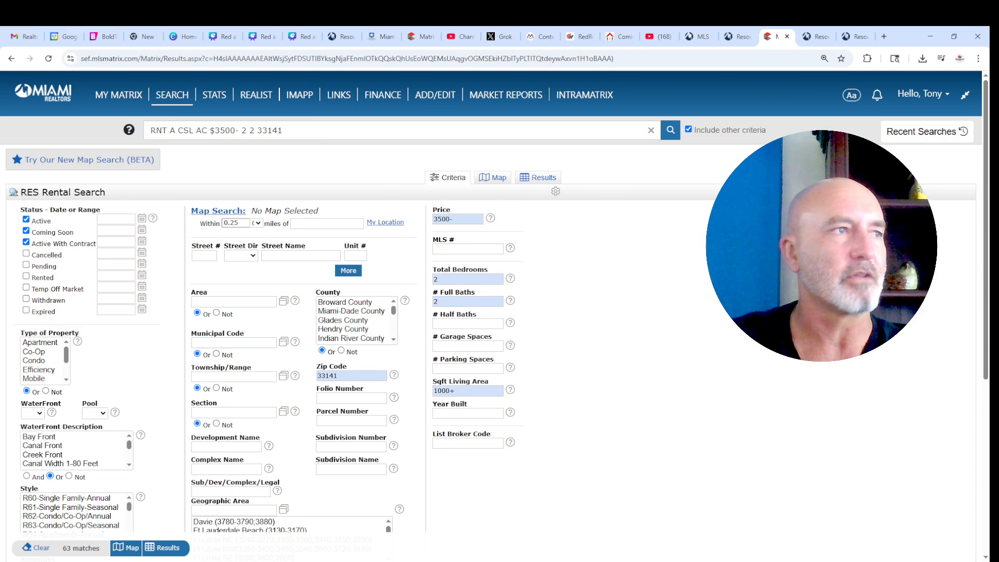
left_click(495, 178)
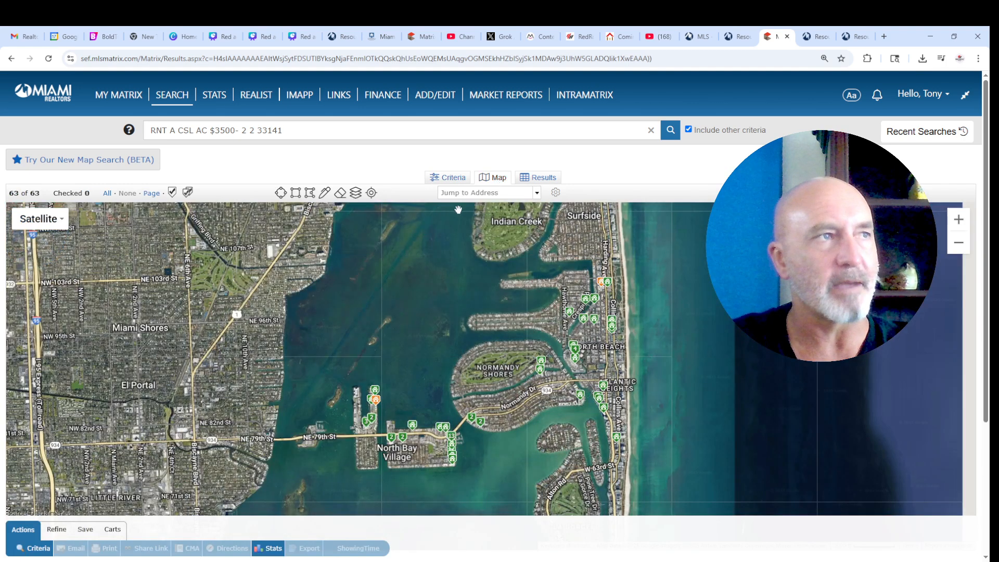
- Go back to the criteria form and clear an accidental text selection
left_click(452, 179)
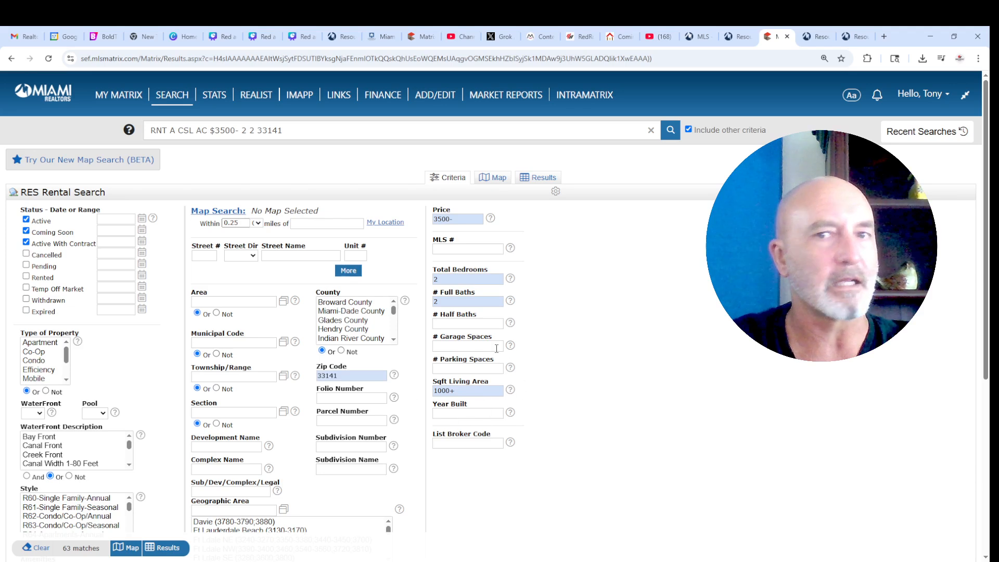
left_click_drag(316, 410, 548, 380)
left_click(564, 380)
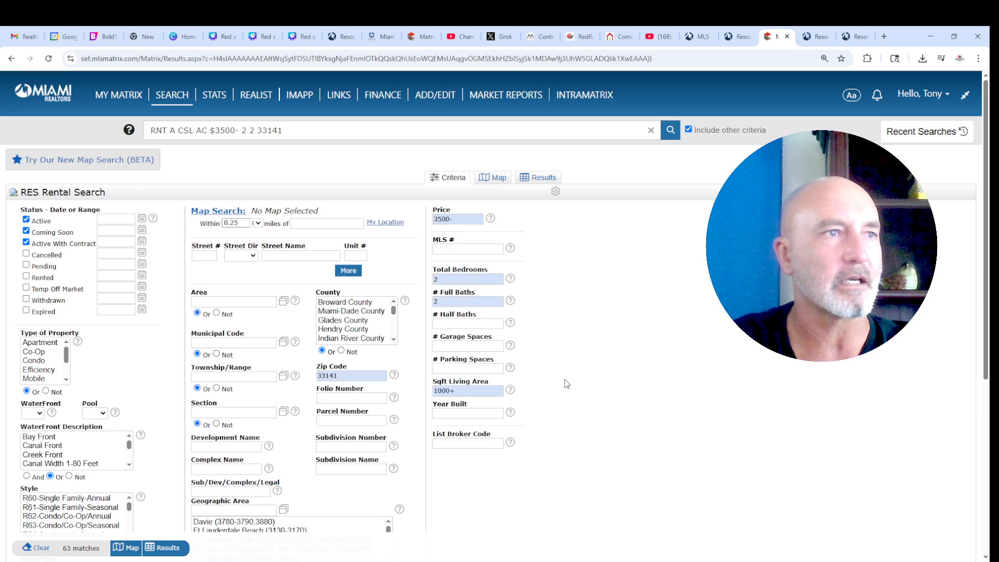
- Draw a search rectangle around Normandy Shores on the satellite map
left_click(488, 179)
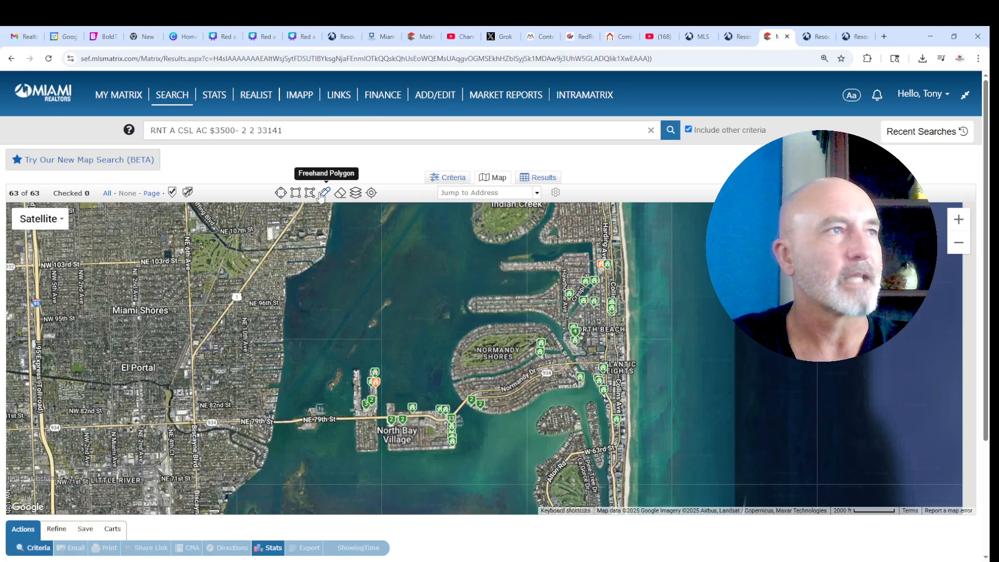
left_click(294, 193)
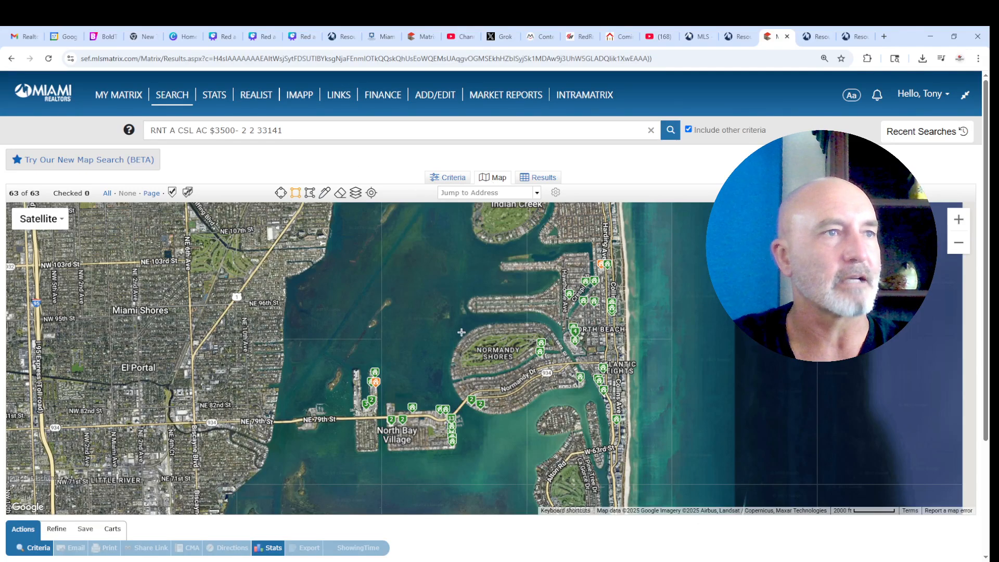
mouse_move(456, 323)
left_mouse_down()
mouse_move(515, 371)
mouse_move(583, 403)
left_mouse_up()
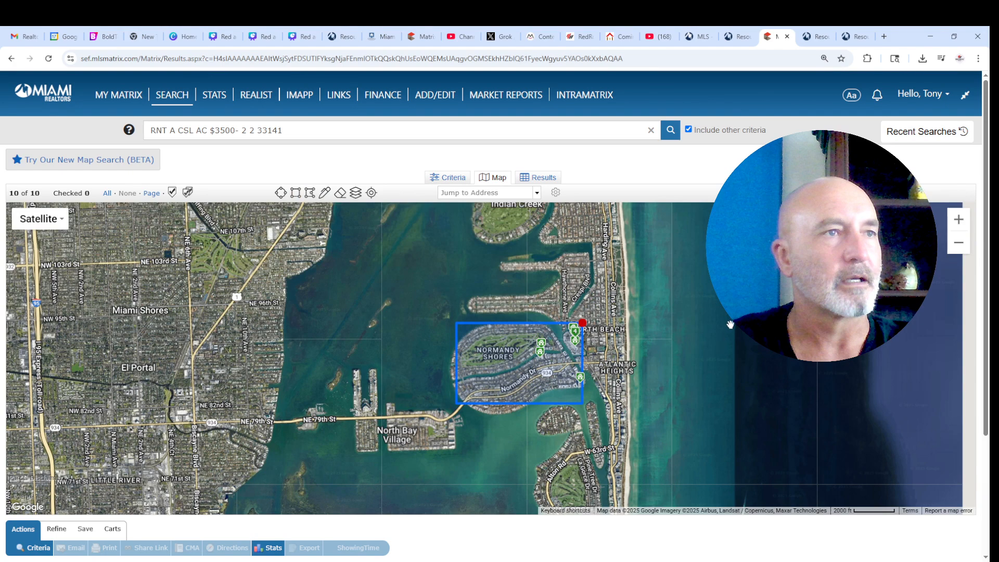
left_click(583, 322)
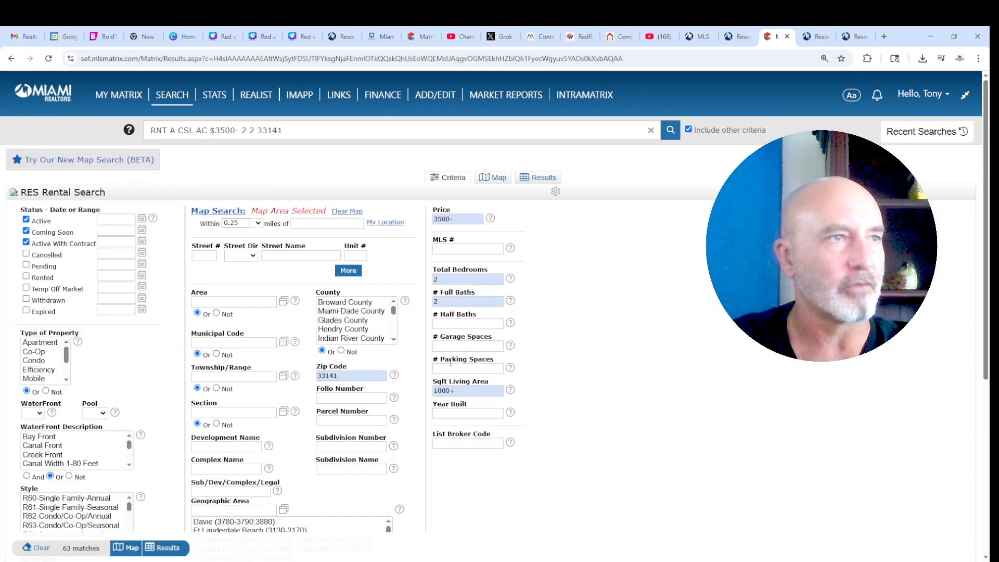
left_click(168, 549)
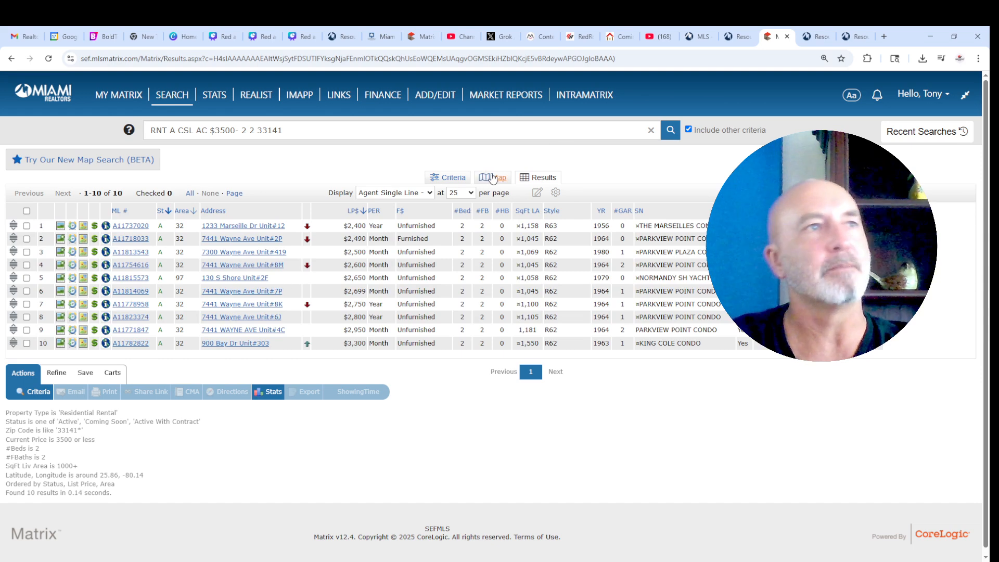
left_click(454, 180)
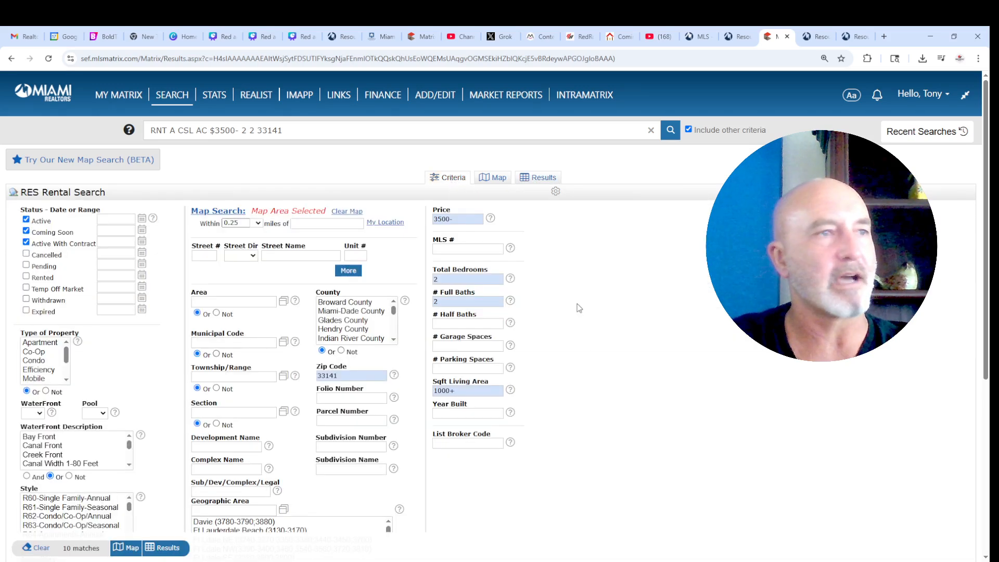